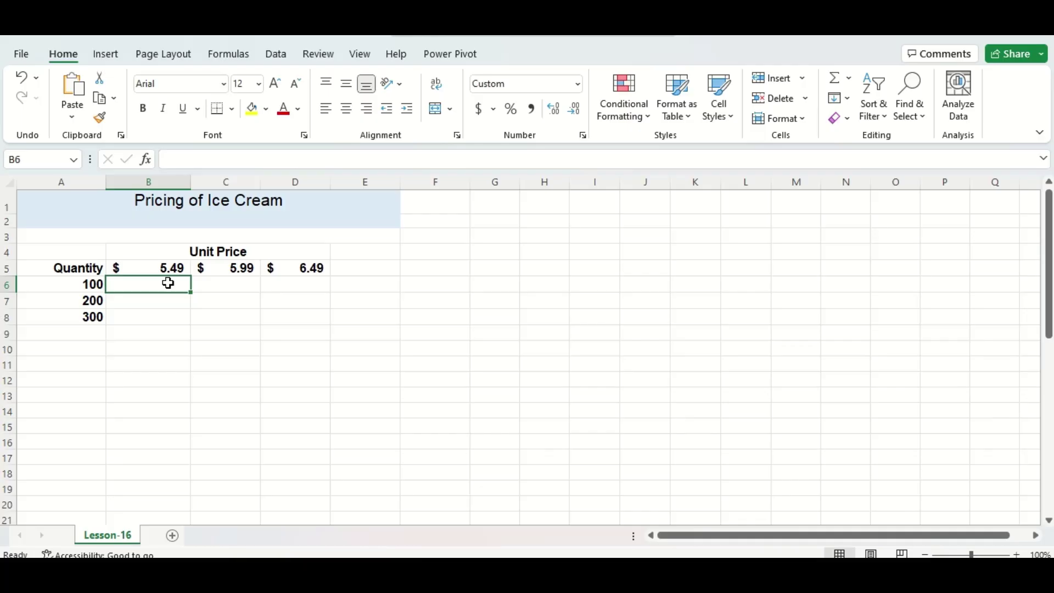
# Step: Enter =A6*B5 in B6 to multiply the 100 quantity by the $5.49 price
pyautogui.write('=')
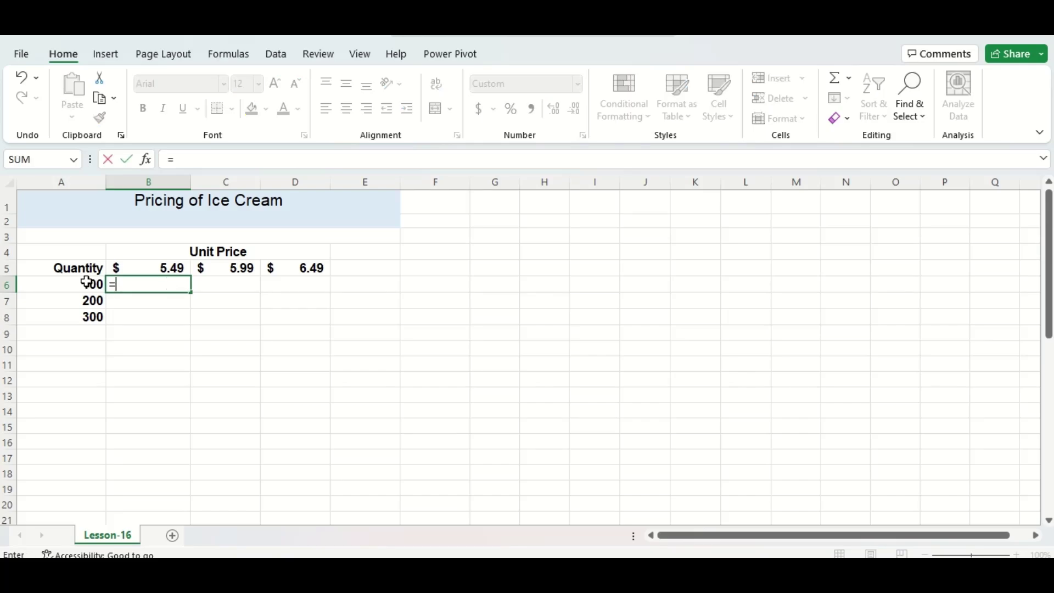
pyautogui.click(86, 282)
pyautogui.write('*')
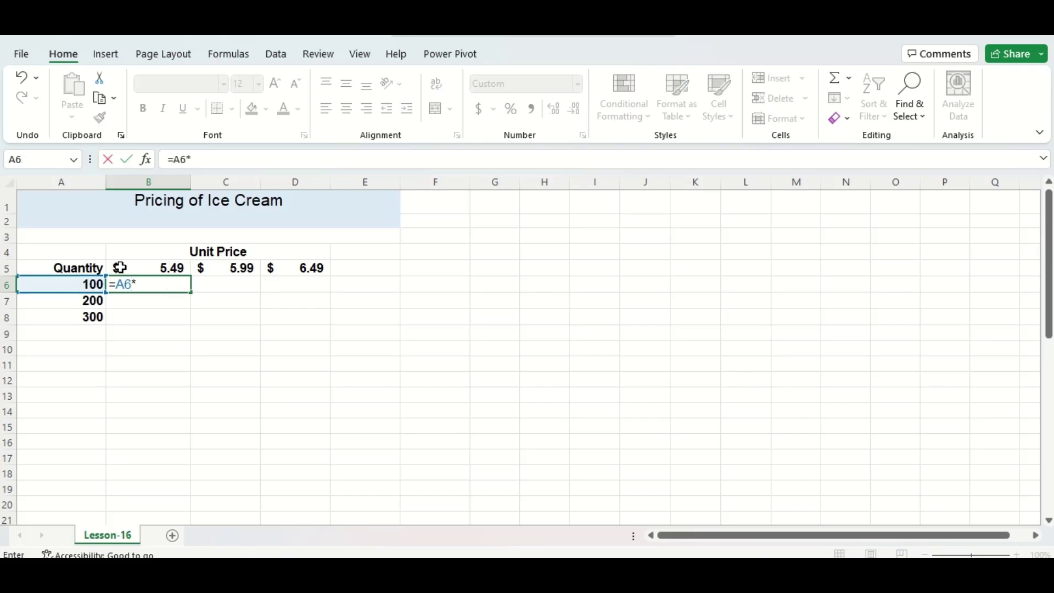
pyautogui.click(135, 268)
pyautogui.press('Return')
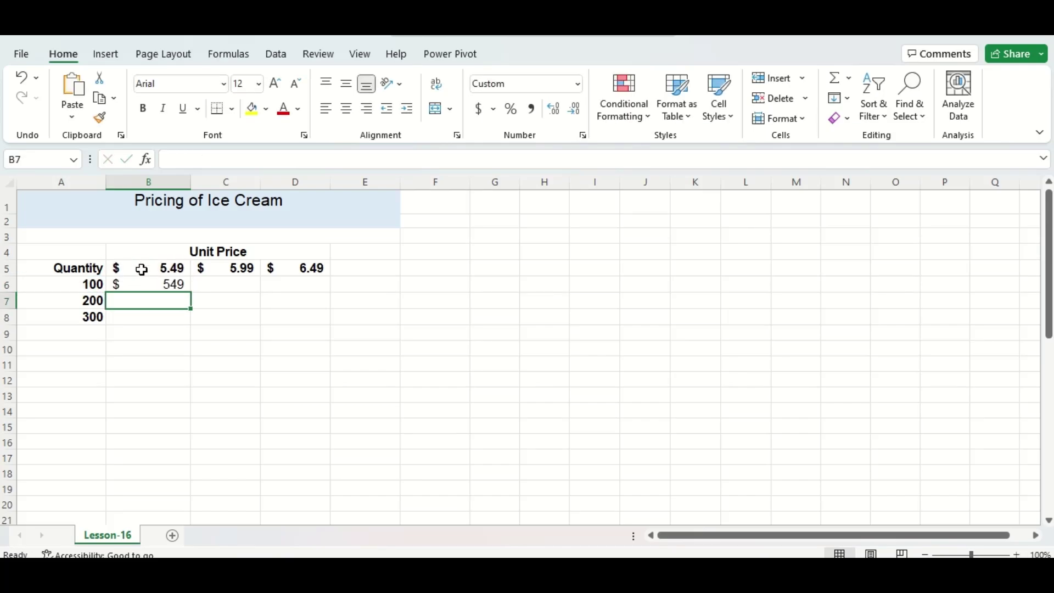
# Step: Fill B6's formula across to D6, giving $3,289 and $21,342
pyautogui.click(157, 282)
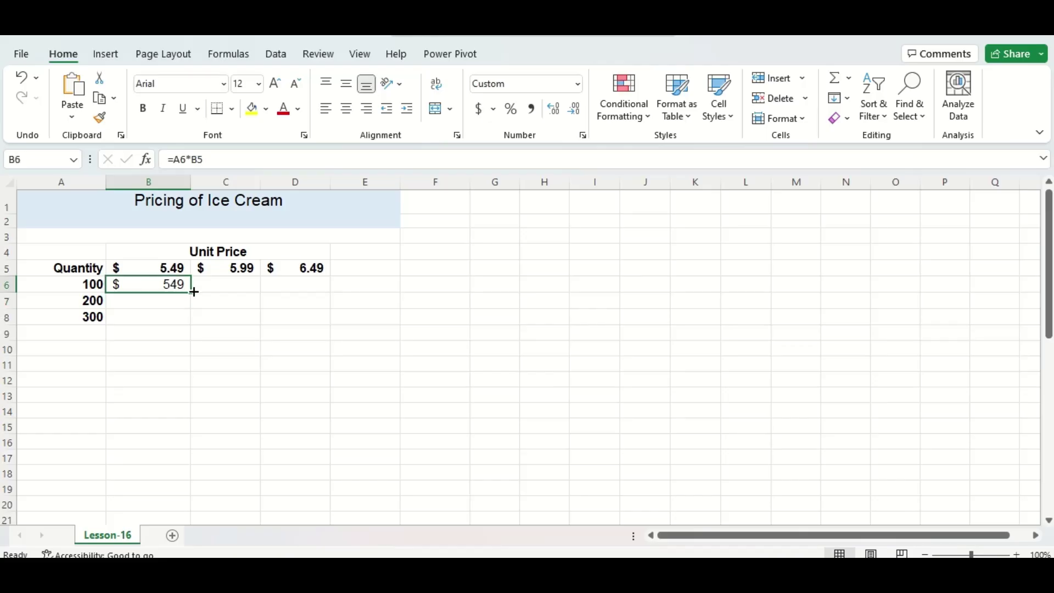
pyautogui.moveTo(194, 292); pyautogui.dragTo(324, 289)
pyautogui.click(358, 286)
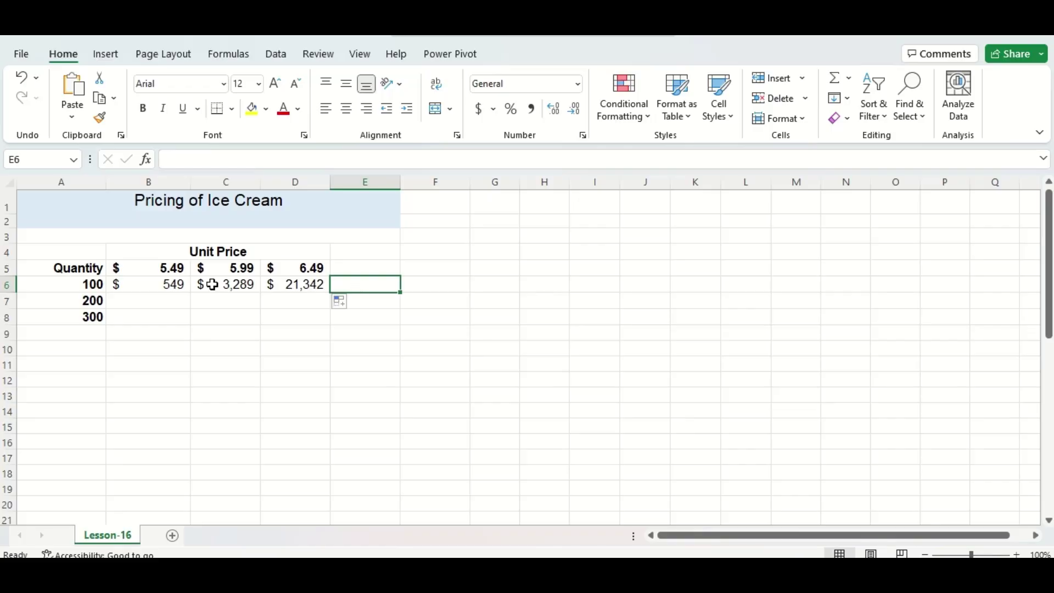
# Step: Edit B6's formula to =$A6*B$5, locking column A and row 5
pyautogui.click(176, 285)
pyautogui.click(174, 160)
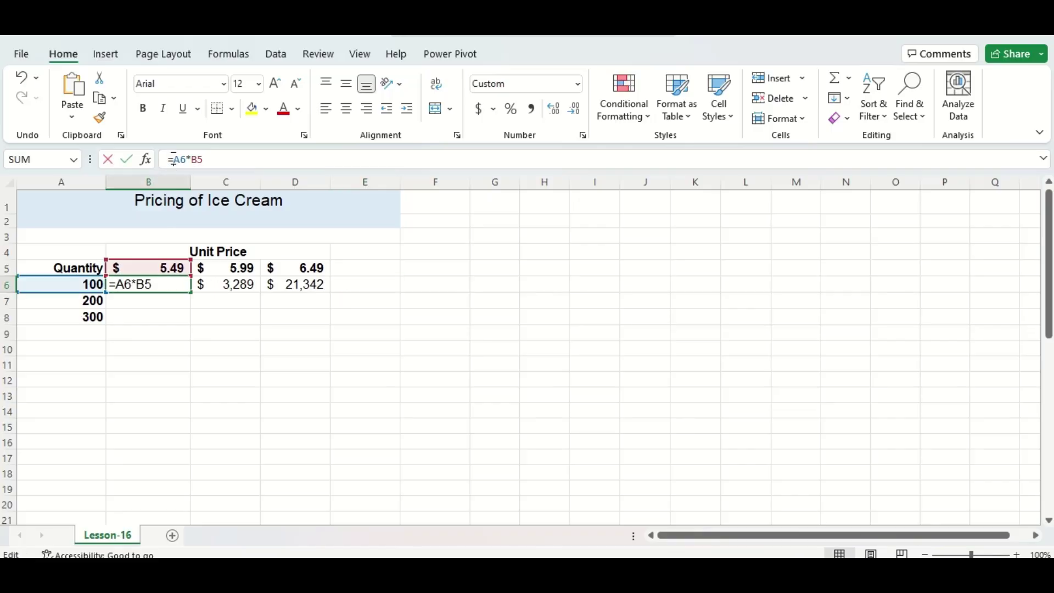
pyautogui.write('$')
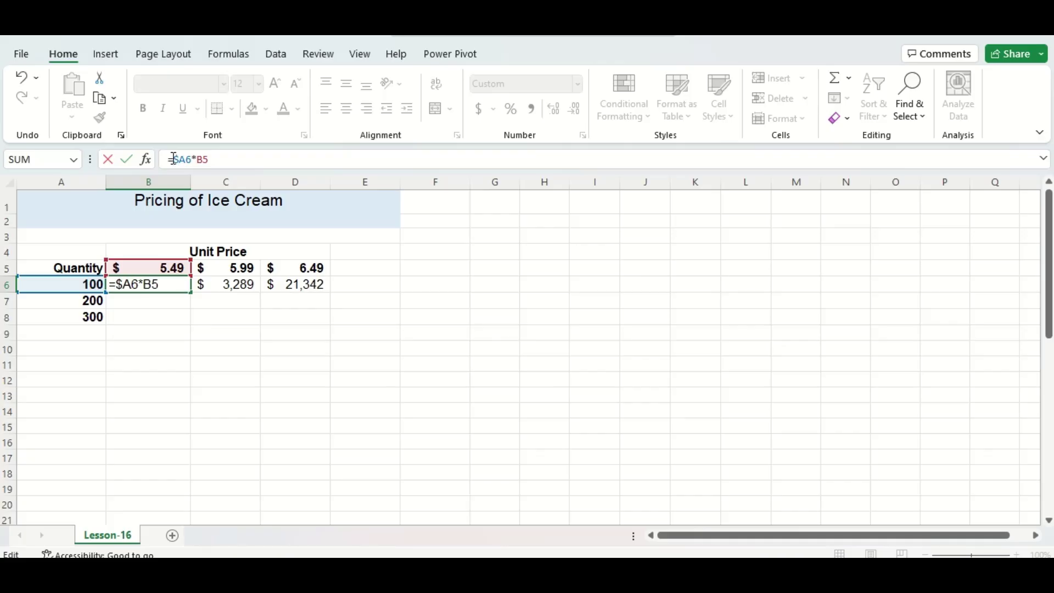
pyautogui.press('Right')
pyautogui.press('Right')
pyautogui.press('Right')
pyautogui.press('Right')
pyautogui.write('$')
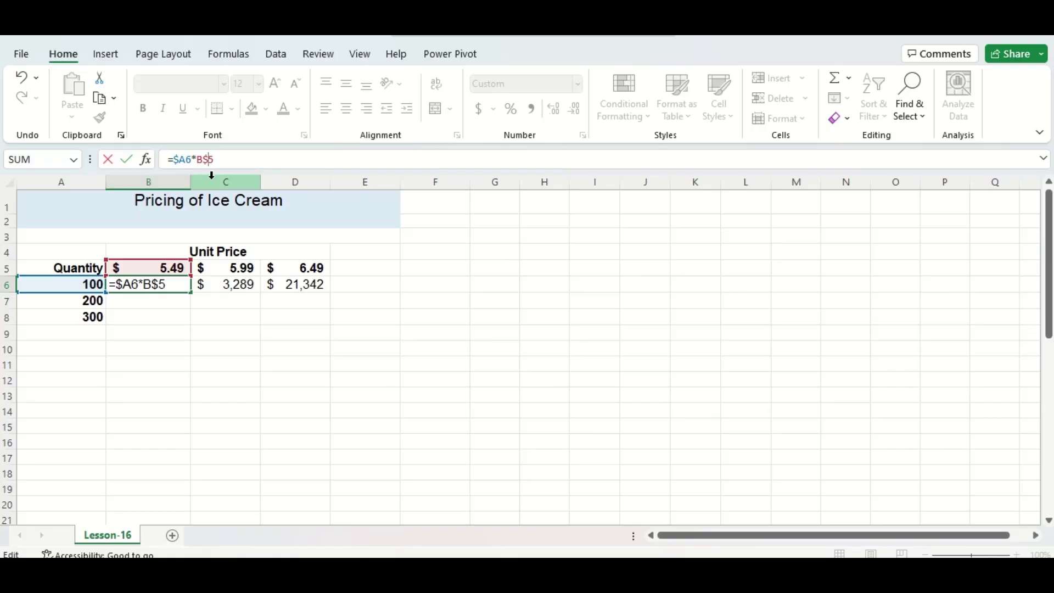
pyautogui.press('Return')
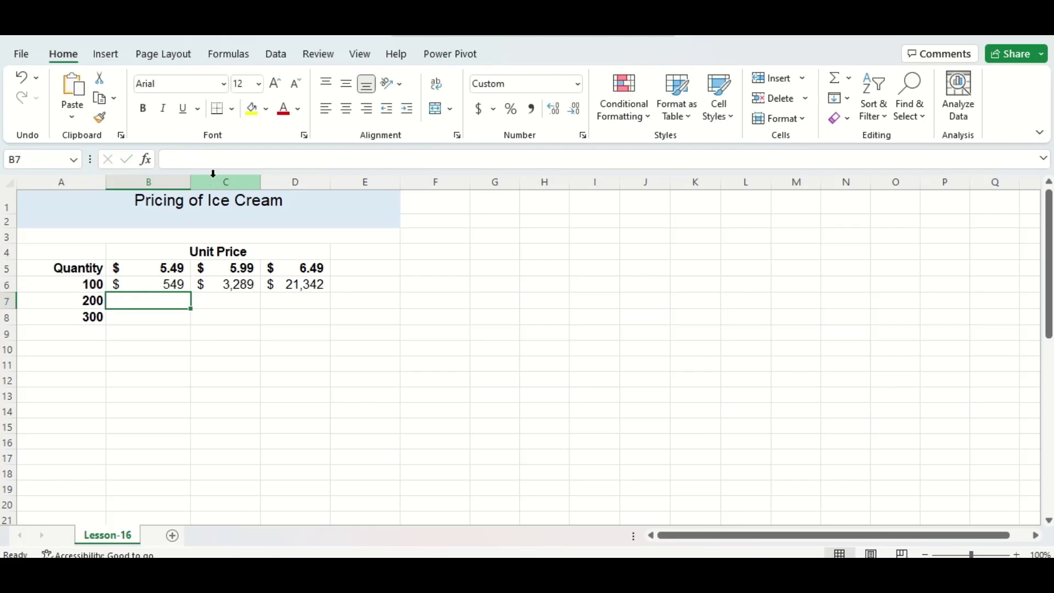
# Step: Fill B6's formula across to D6 and down to row 8, giving $549 through $1,947
pyautogui.click(177, 285)
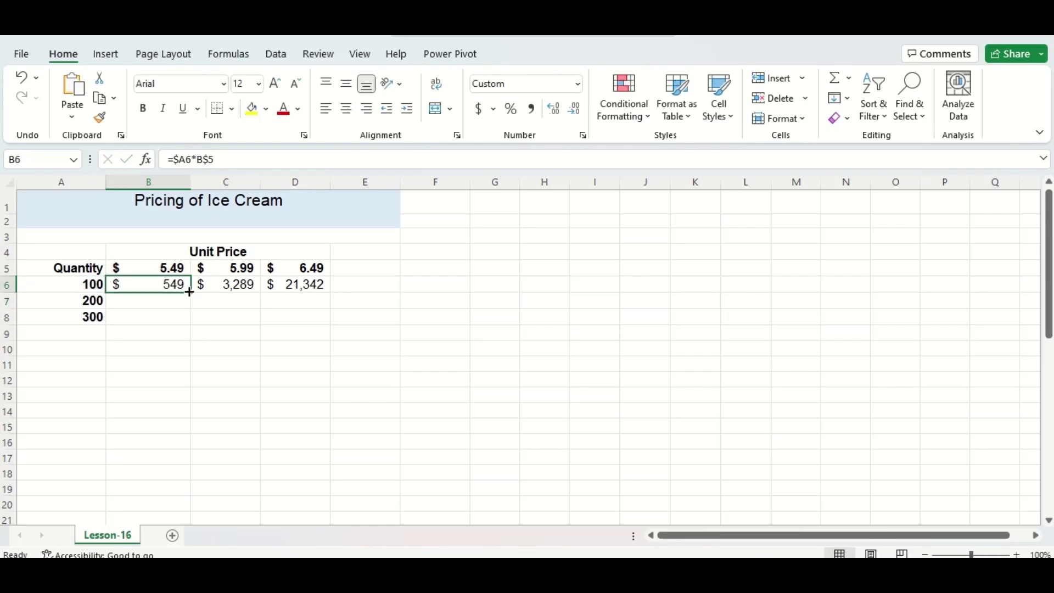
pyautogui.moveTo(190, 293); pyautogui.dragTo(310, 294)
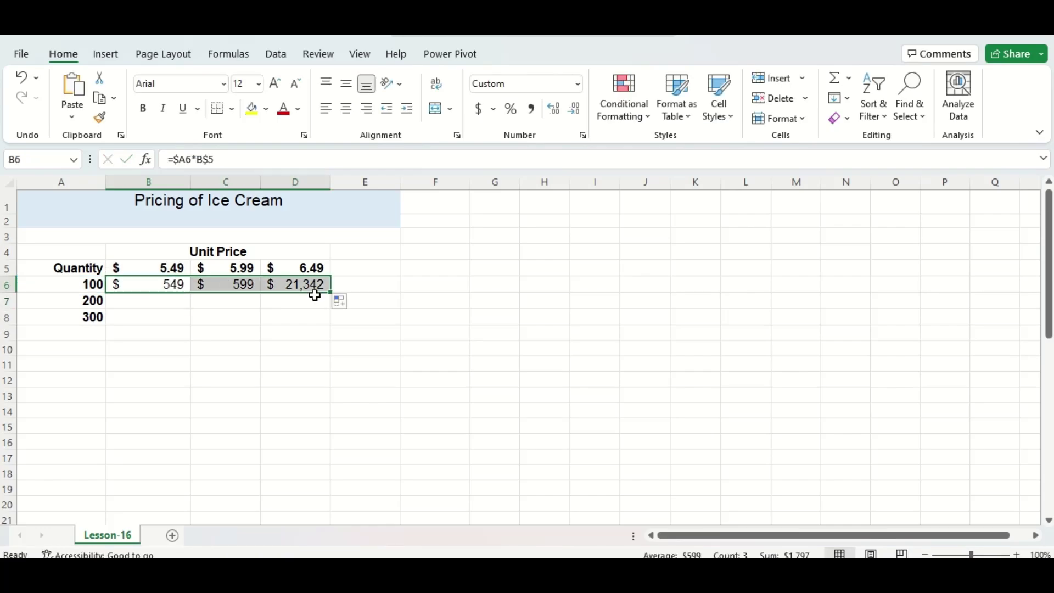
pyautogui.click(357, 287)
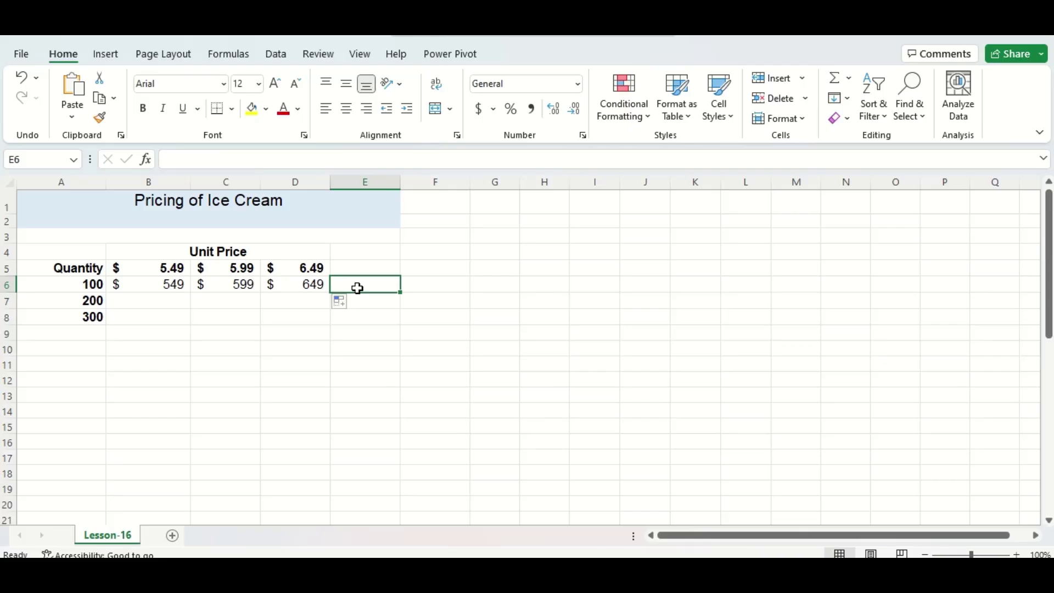
pyautogui.moveTo(173, 283); pyautogui.dragTo(333, 329)
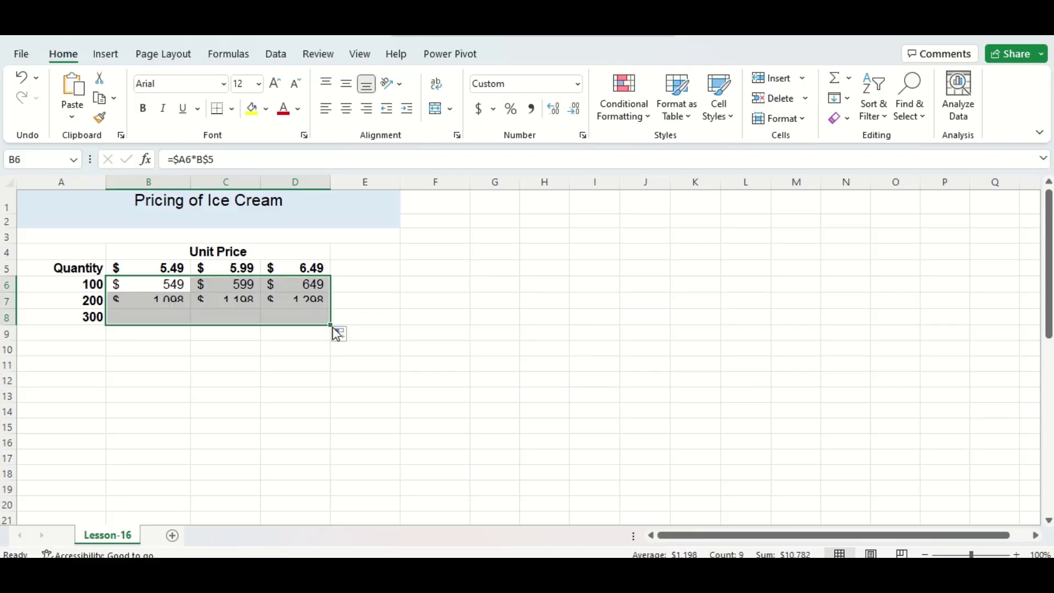
pyautogui.click(370, 301)
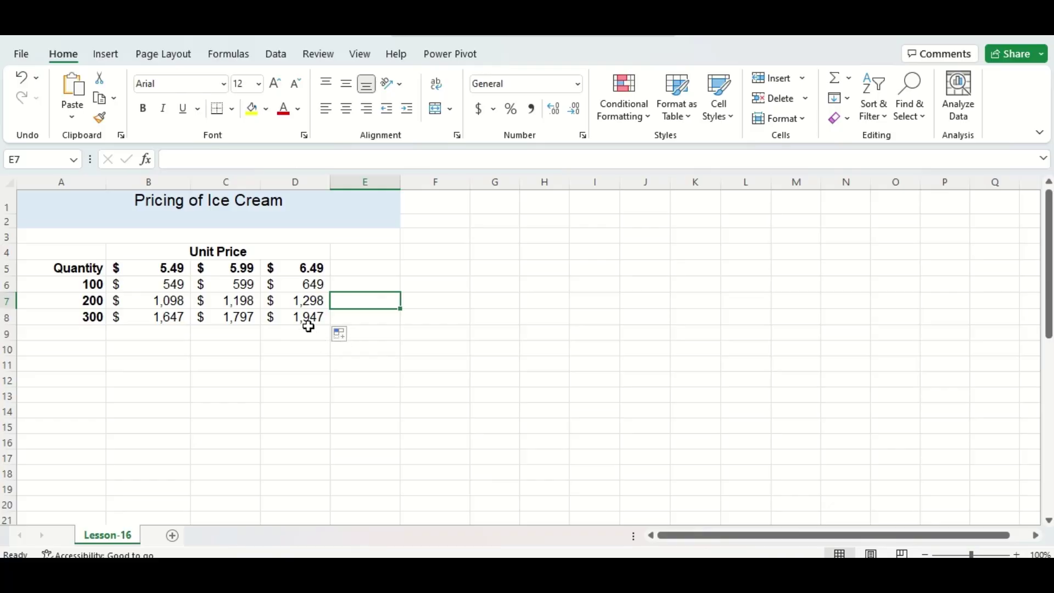
# Step: Enter the check formula =A8*D5 in E10, multiplying 300 by $6.49
pyautogui.click(347, 346)
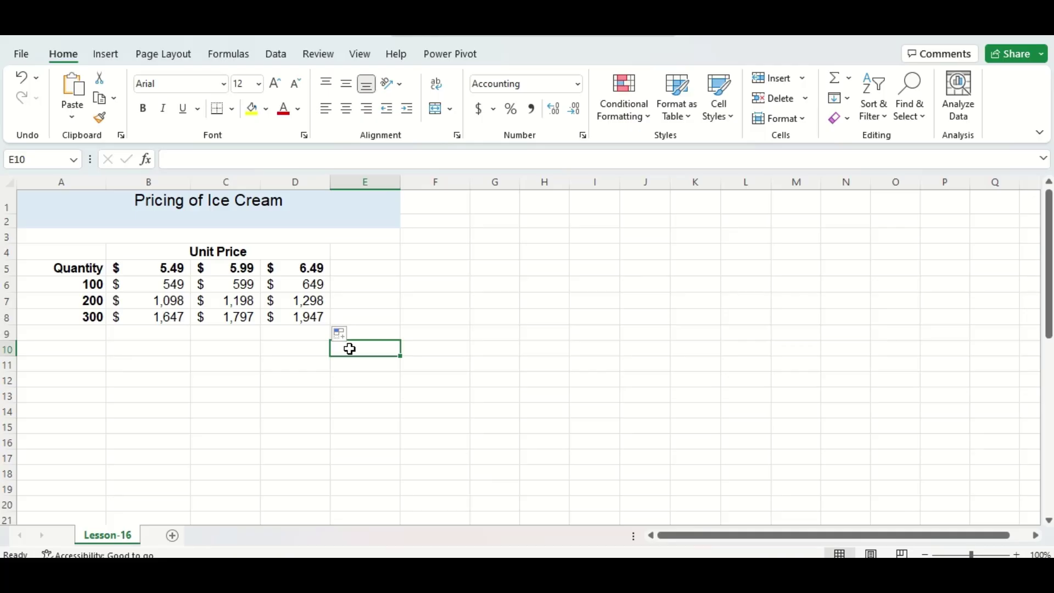
pyautogui.write('=')
pyautogui.click(88, 314)
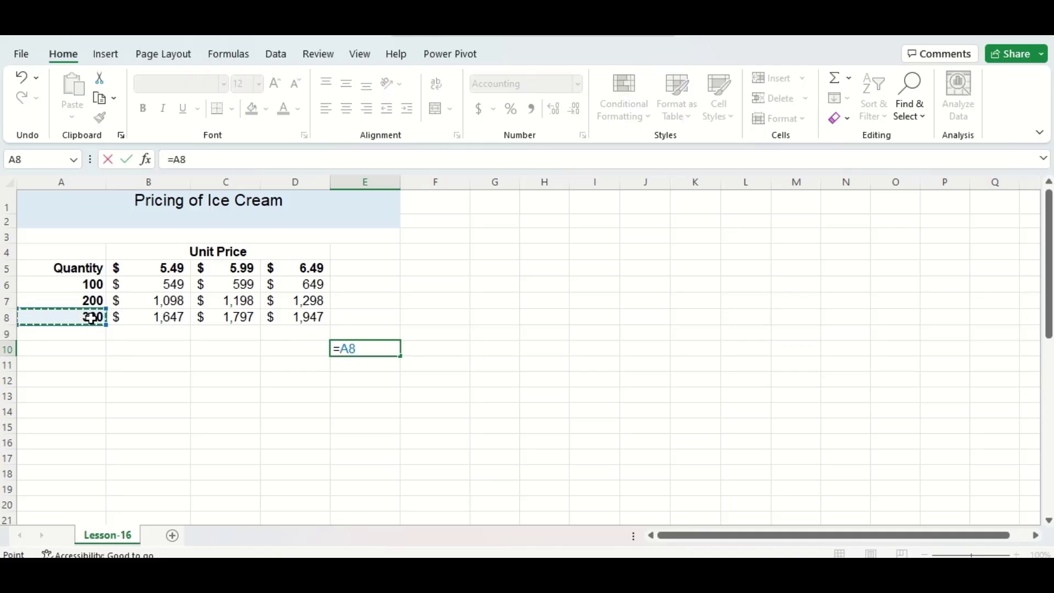
pyautogui.write('*')
pyautogui.click(309, 270)
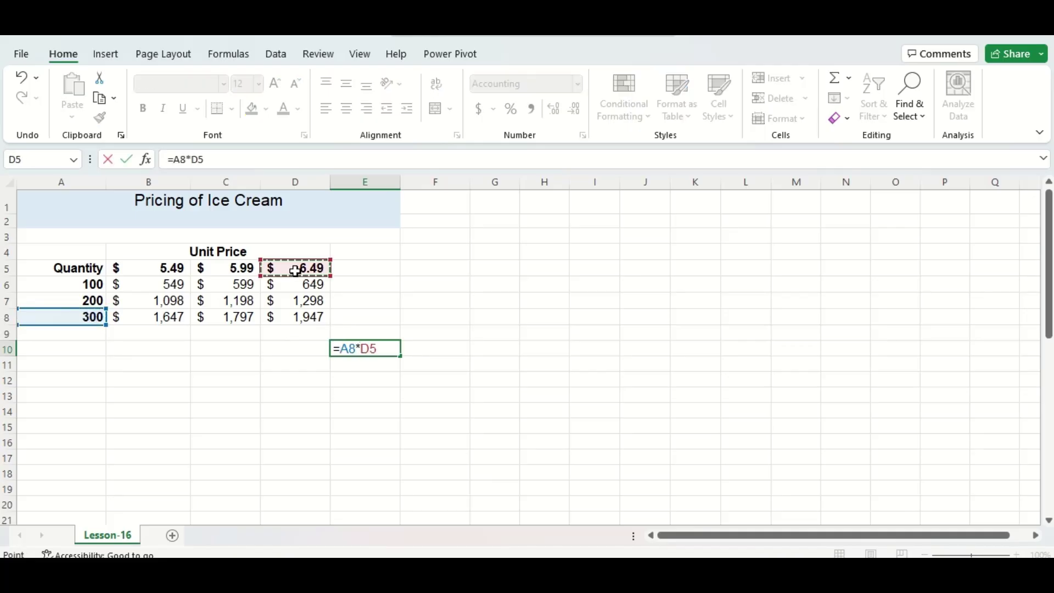
pyautogui.press('Return')
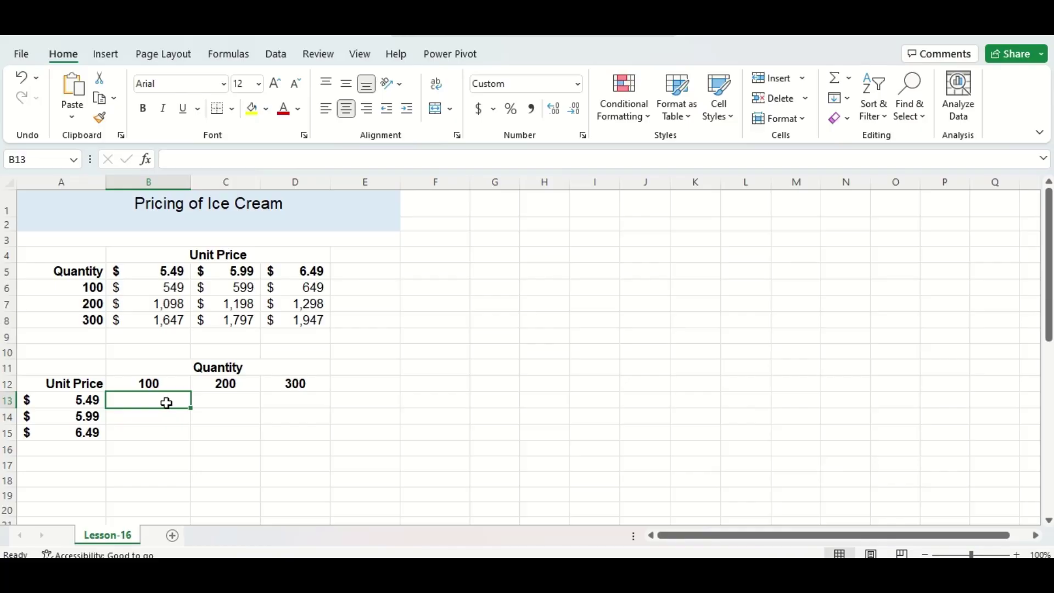
# Step: Enter =A13*B12 in B13, multiplying the $5.49 price by the 100 quantity
pyautogui.write('=')
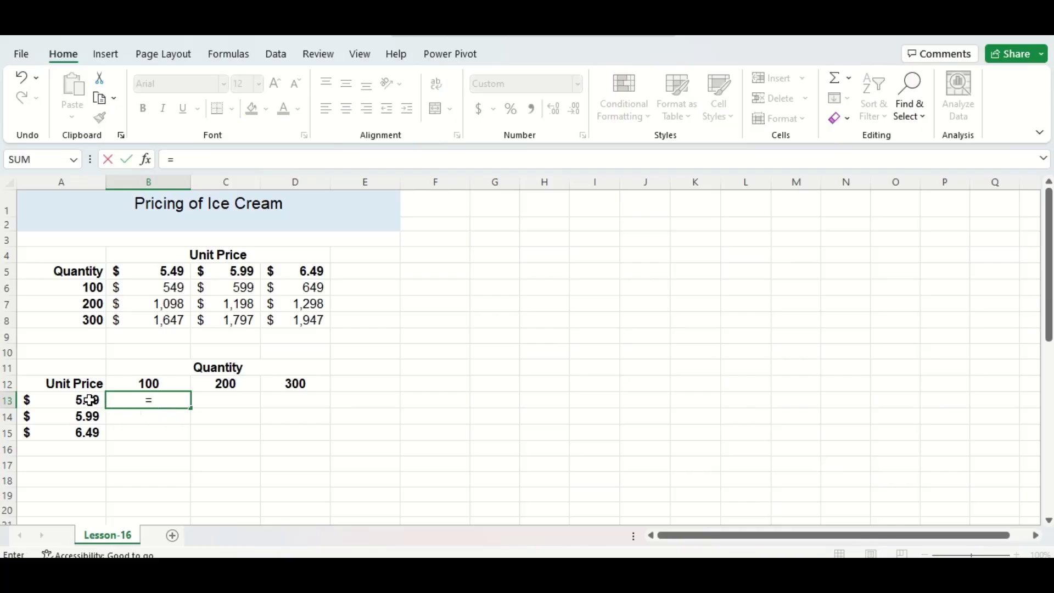
pyautogui.click(81, 398)
pyautogui.write('*')
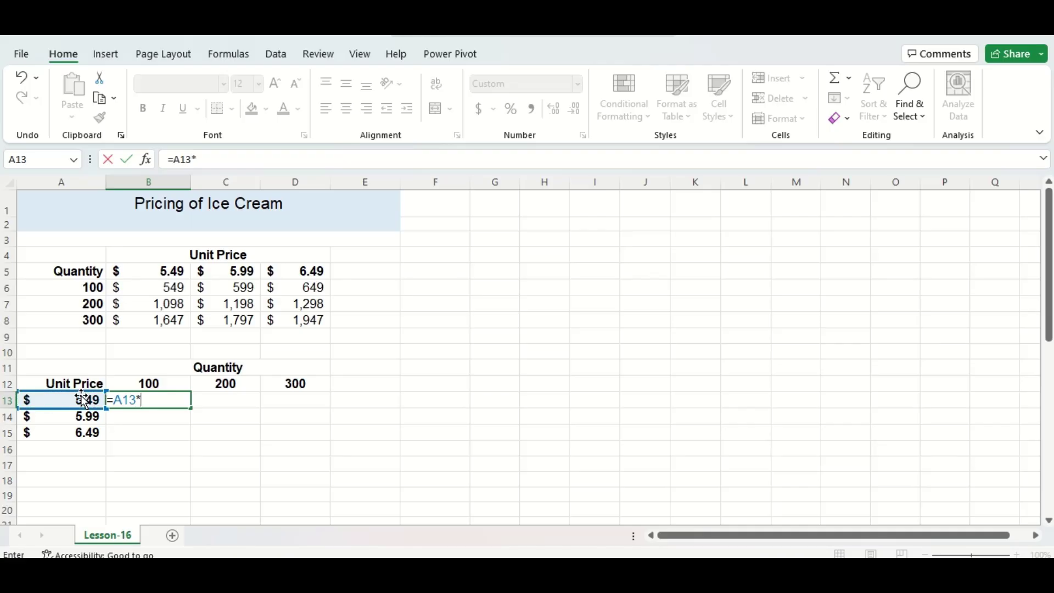
pyautogui.click(165, 384)
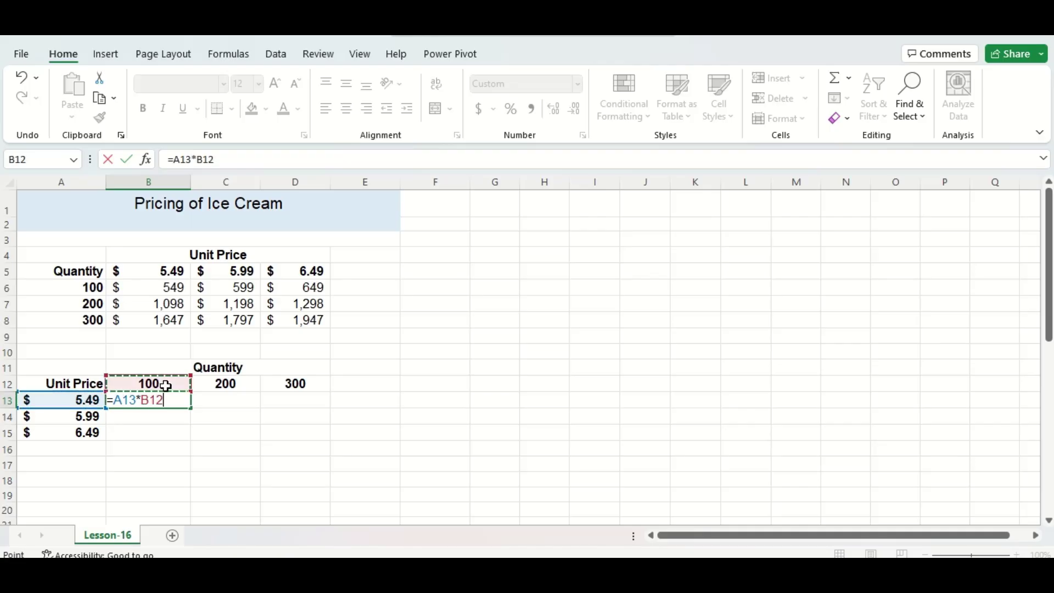
pyautogui.press('Return')
# Step: Edit B13's formula to =$A13*B$12 with column A and row 12 locked
pyautogui.click(166, 400)
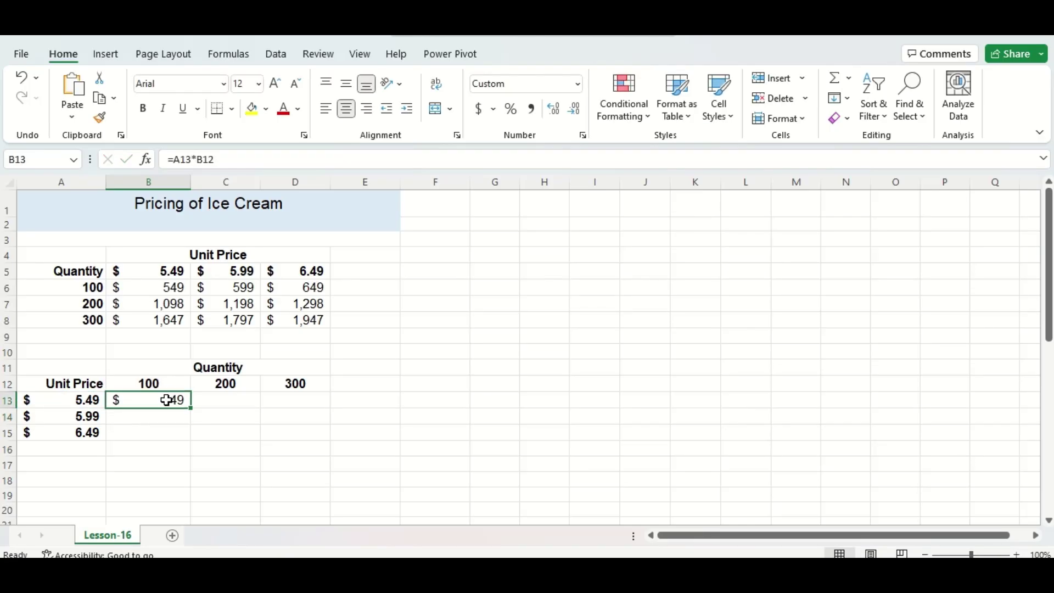
pyautogui.click(174, 159)
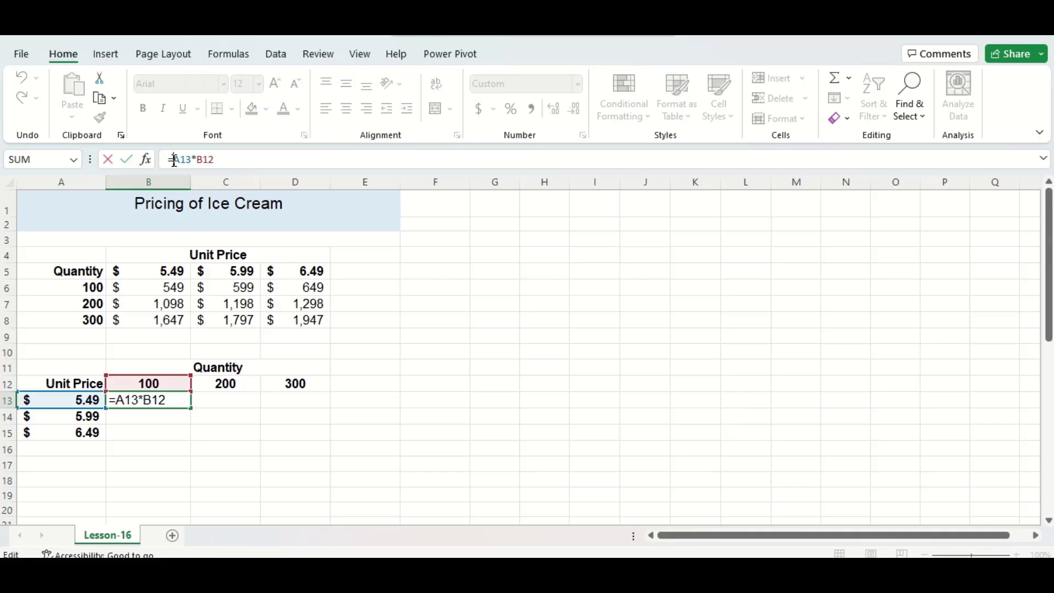
pyautogui.write('$')
pyautogui.press('Right')
pyautogui.press('Right')
pyautogui.press('Right')
pyautogui.press('Right')
pyautogui.press('Right')
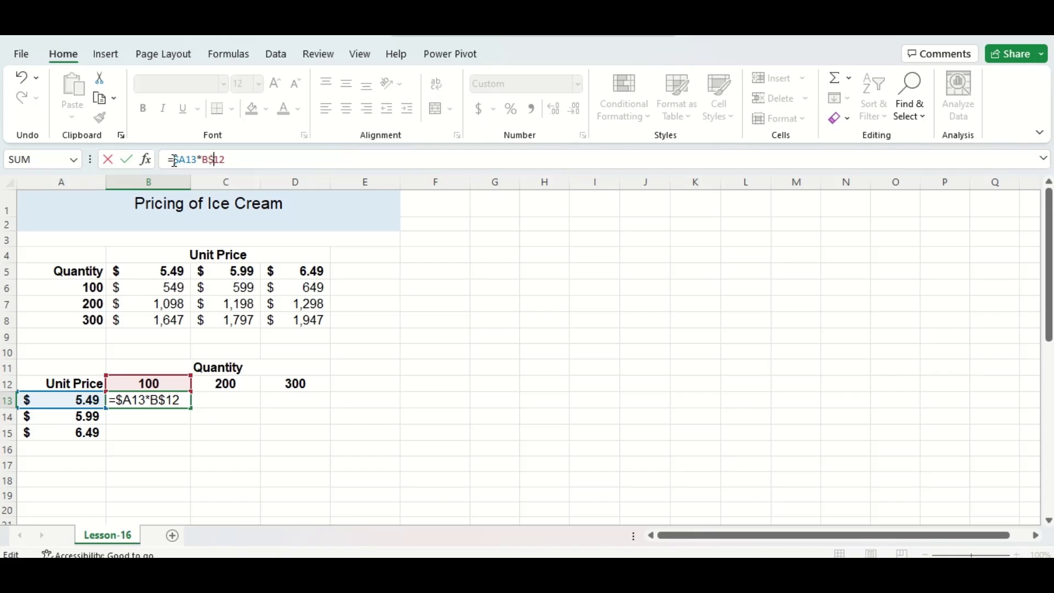
pyautogui.press('Return')
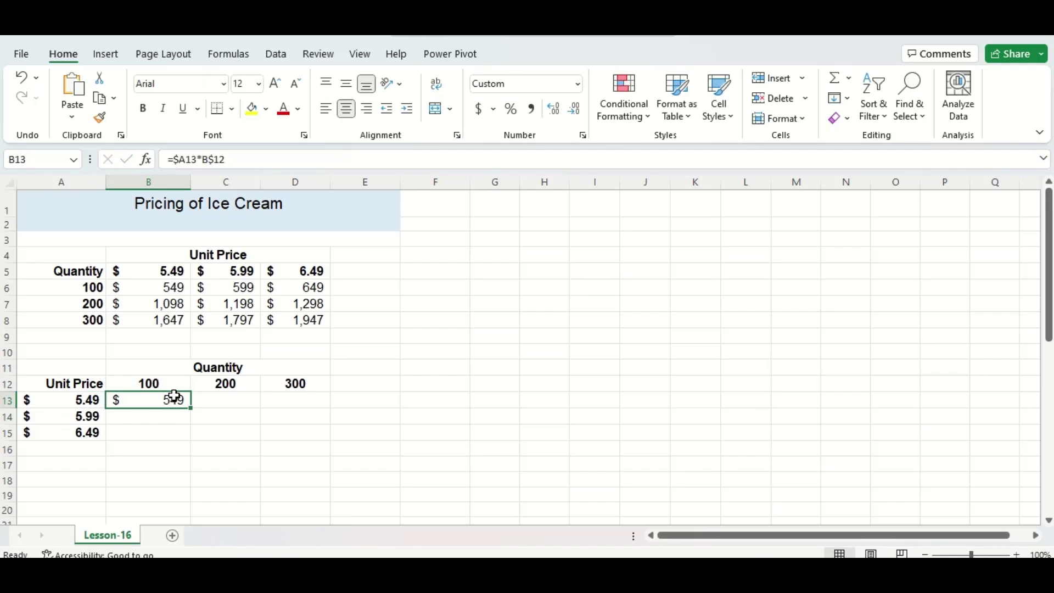
# Step: Copy B13's formula across to D13 and down to row 15, giving $549 to $1,947
pyautogui.click(172, 398)
pyautogui.moveTo(188, 410); pyautogui.dragTo(332, 440)
pyautogui.click(377, 465)
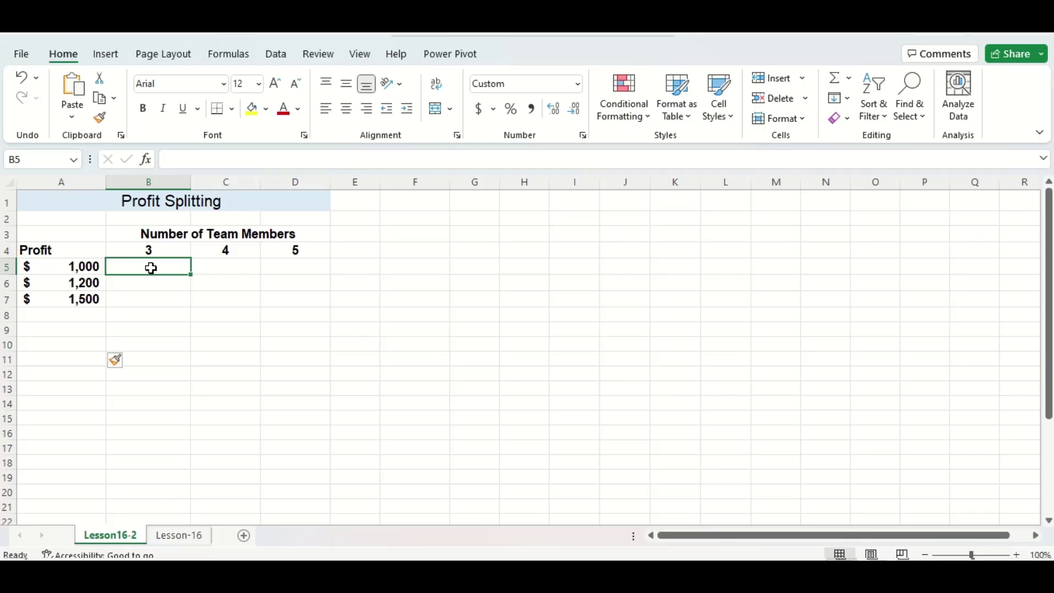
# Step: Enter =A5/B4 in B5, dividing the 1,000 profit by a team size of 3
pyautogui.write('=')
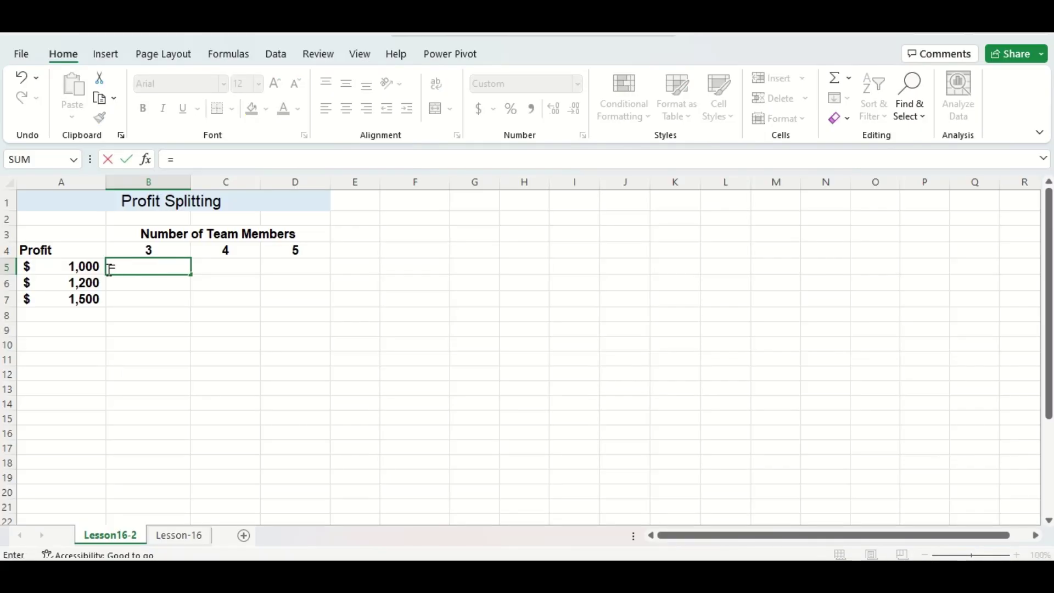
pyautogui.click(80, 267)
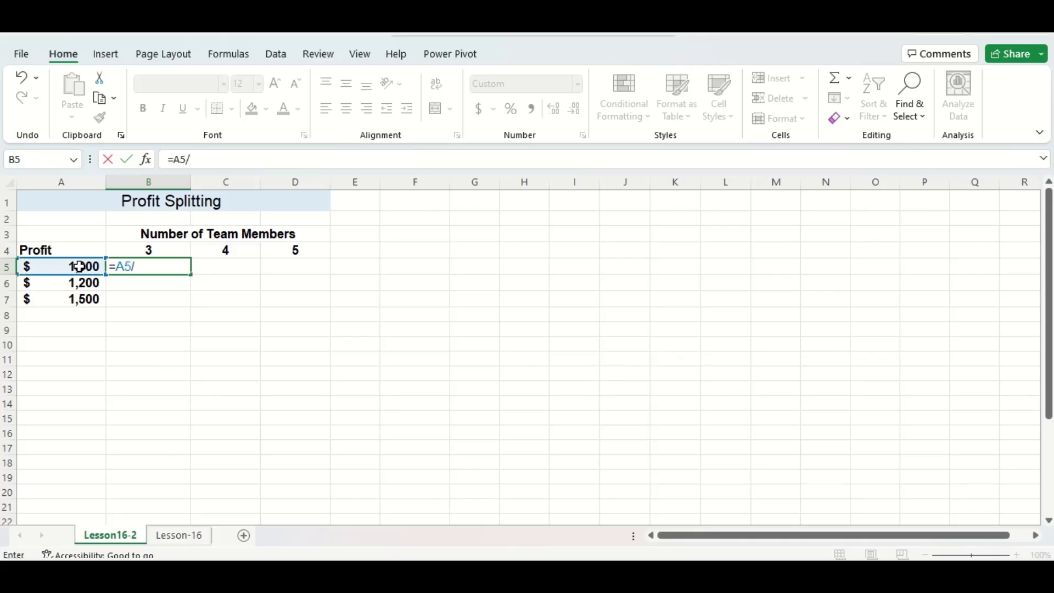
pyautogui.write('/')
pyautogui.click(156, 249)
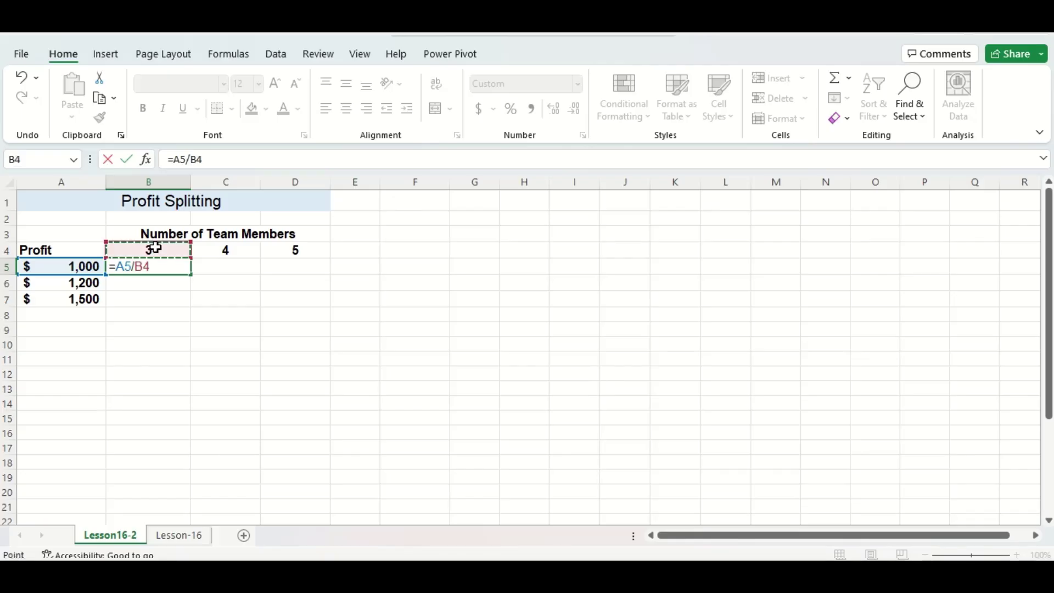
pyautogui.press('Return')
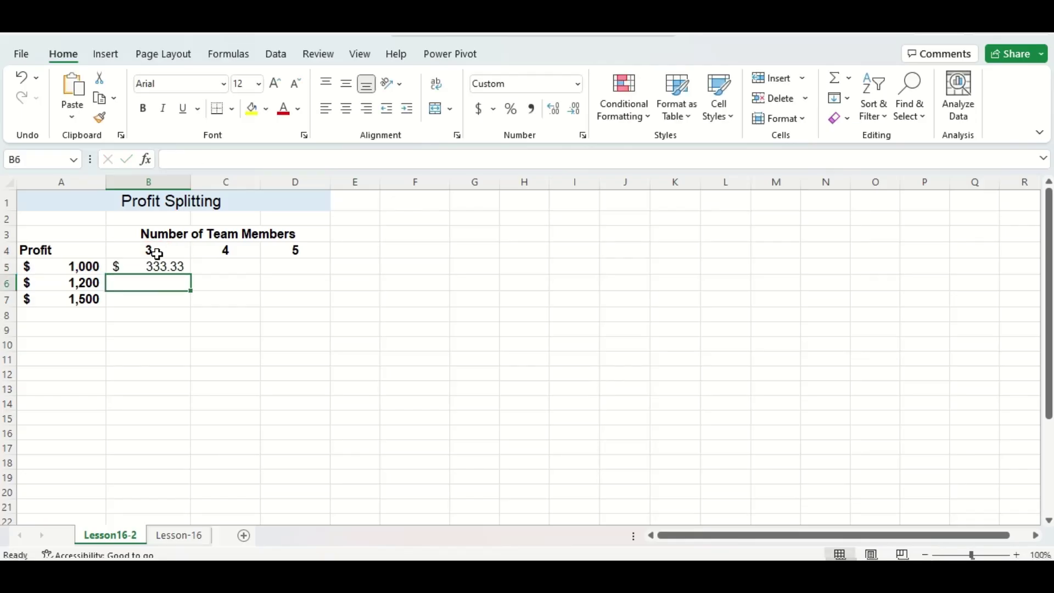
# Step: Edit B5's formula to =$A5/B$4, locking column A and row 4
pyautogui.click(161, 268)
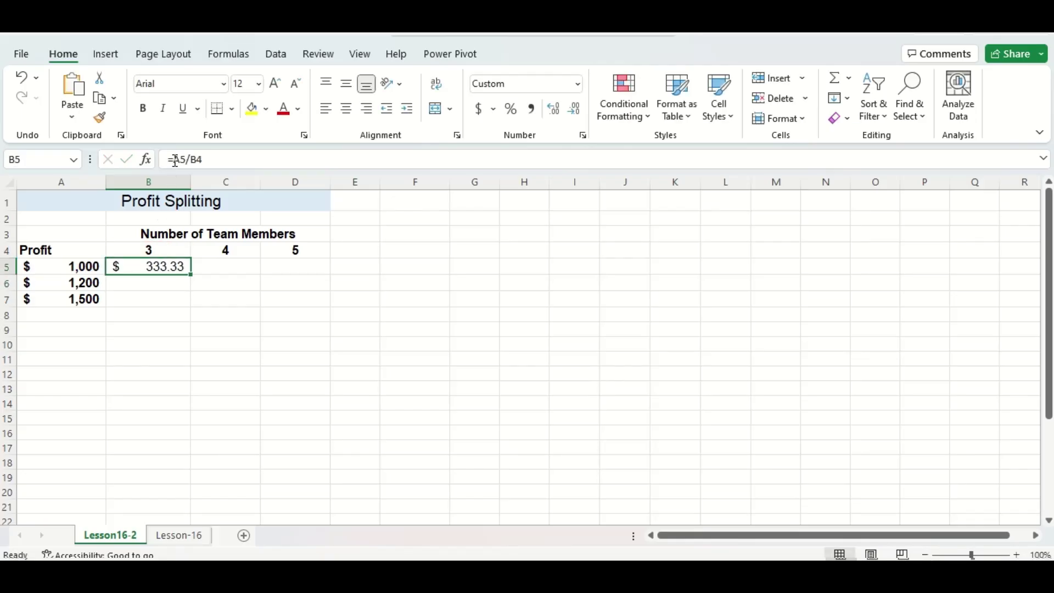
pyautogui.click(175, 160)
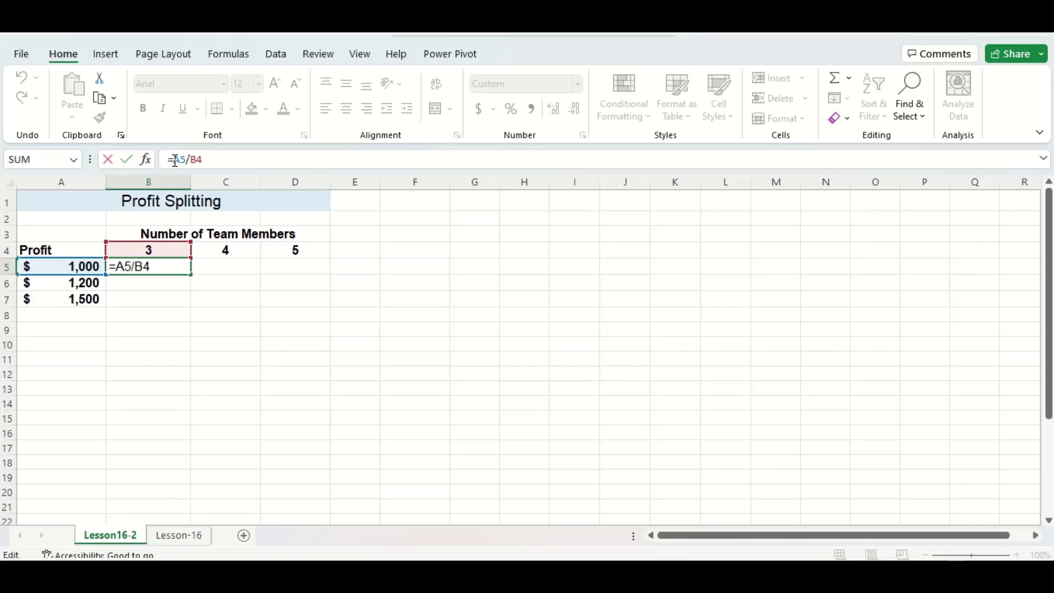
pyautogui.write('$')
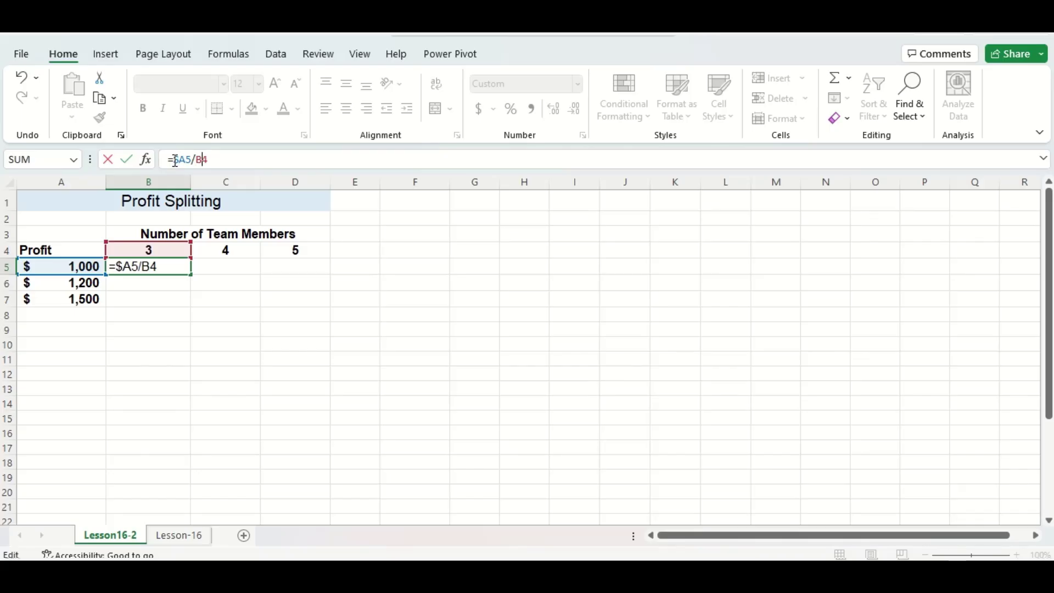
pyautogui.press('Return')
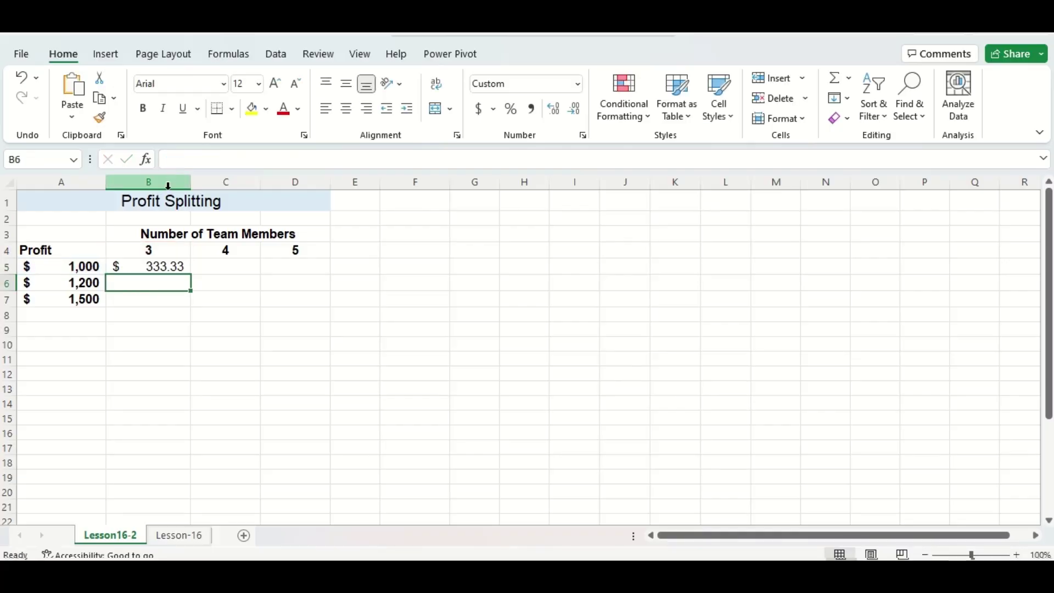
# Step: Fill B5's formula across to D5 and down to row 7, giving $333.33 to $300.00
pyautogui.click(162, 266)
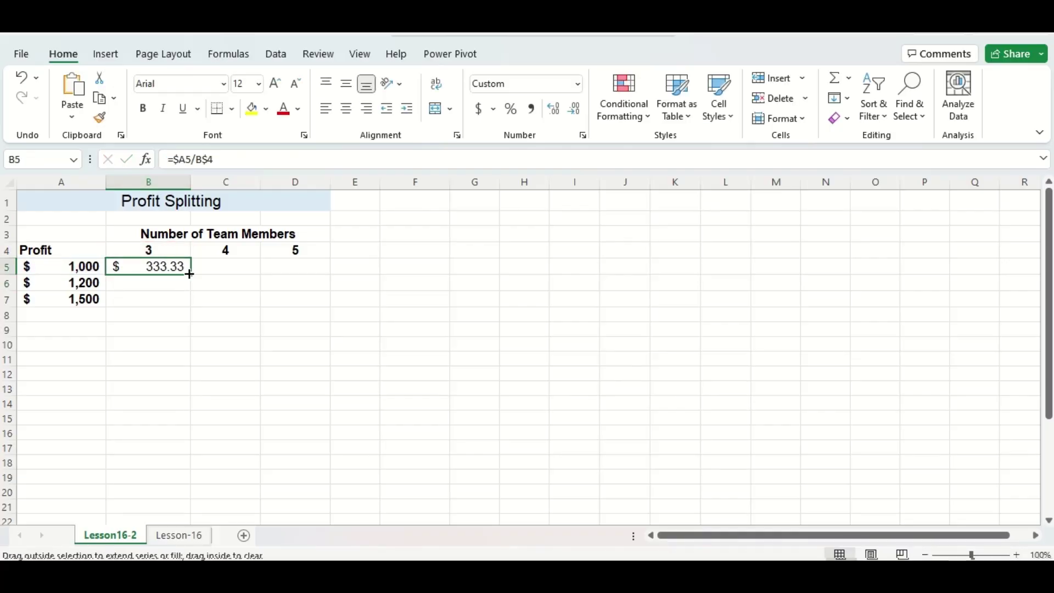
pyautogui.moveTo(189, 273); pyautogui.dragTo(317, 272)
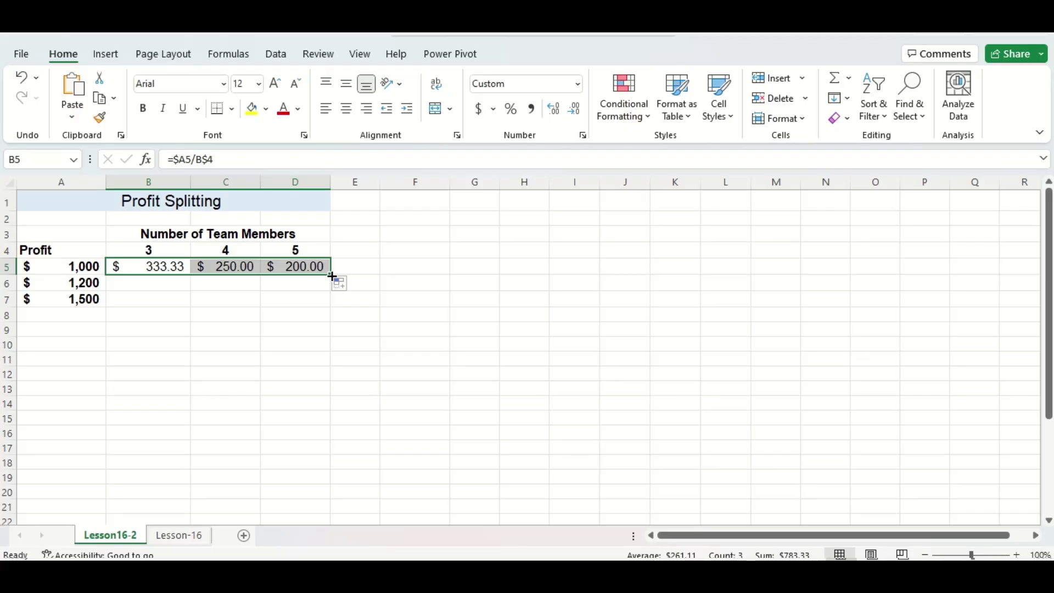
pyautogui.moveTo(332, 275); pyautogui.dragTo(333, 307)
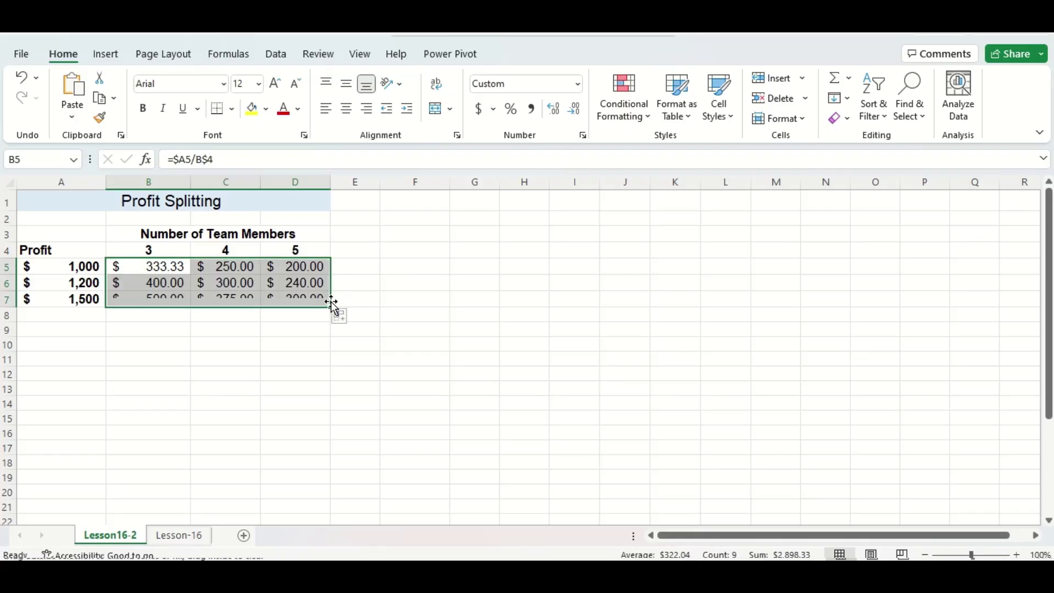
pyautogui.click(364, 314)
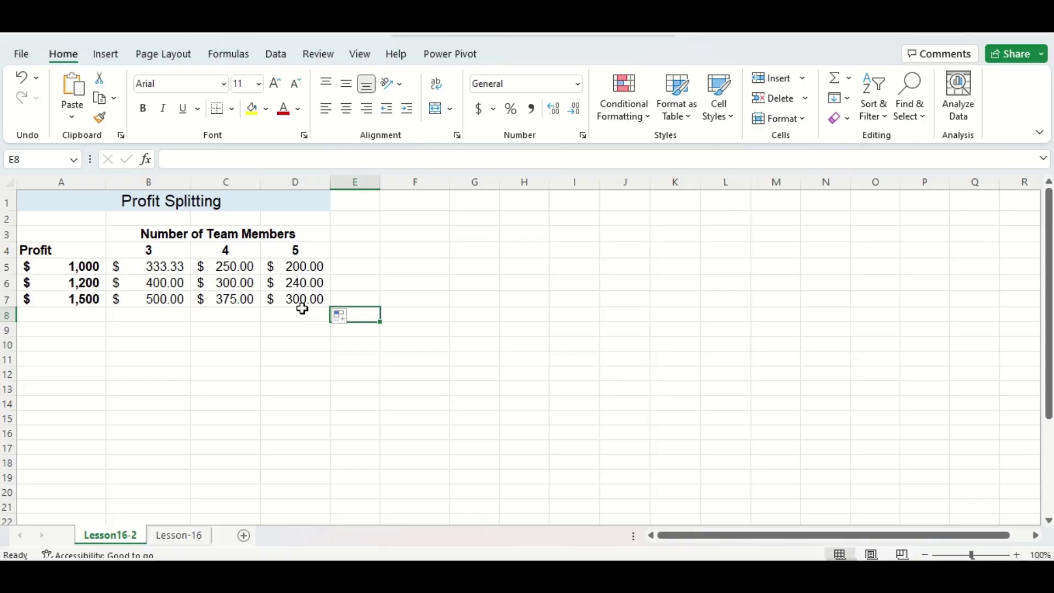
# Step: Enter the test formula =A7/D4 in E8, dividing the 1,500 profit by 5
pyautogui.write('=')
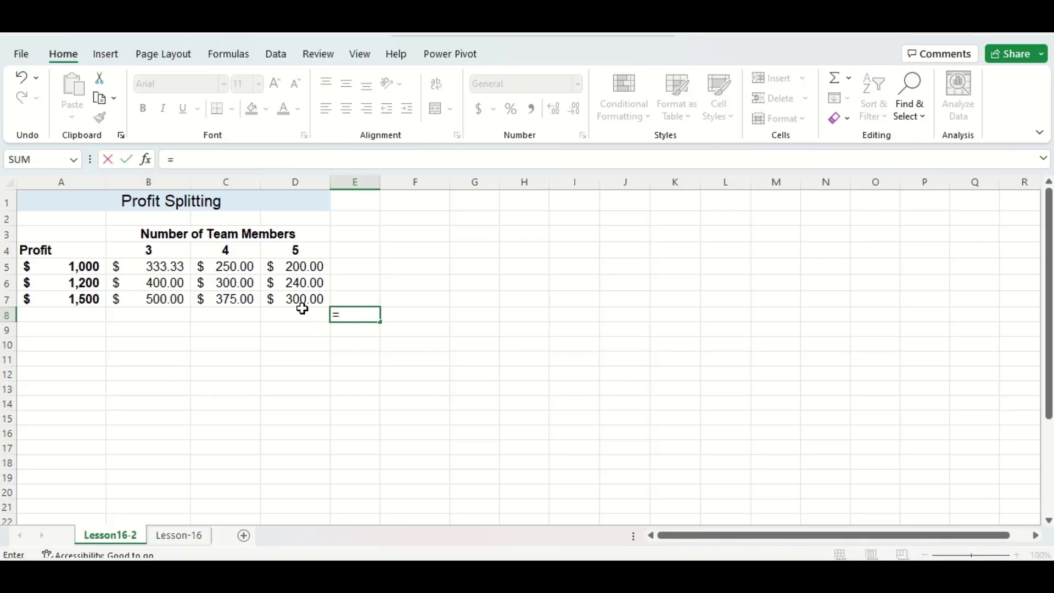
pyautogui.click(83, 299)
pyautogui.write('/')
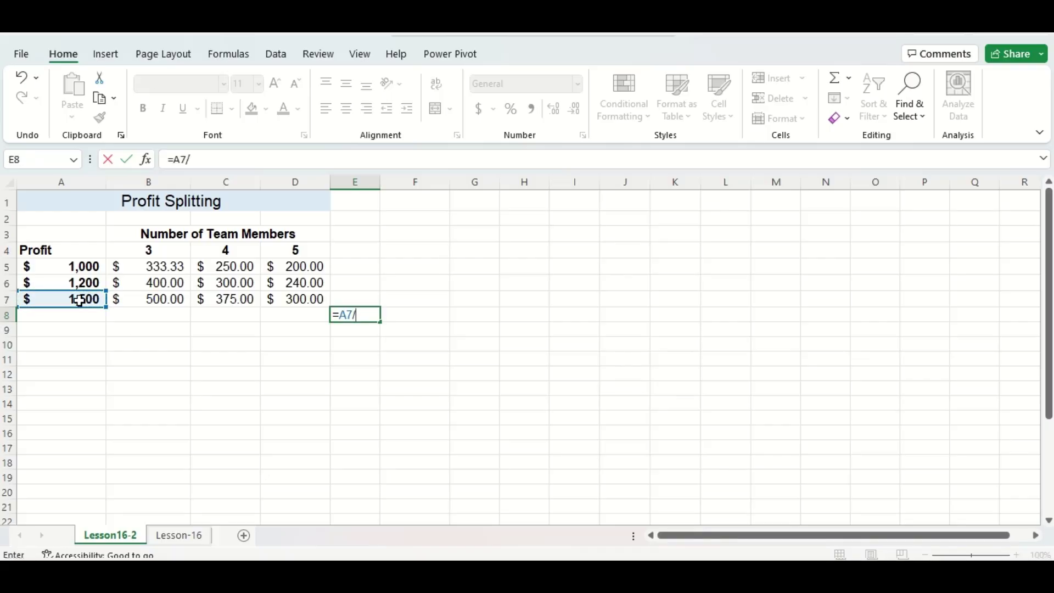
pyautogui.click(310, 250)
pyautogui.press('Return')
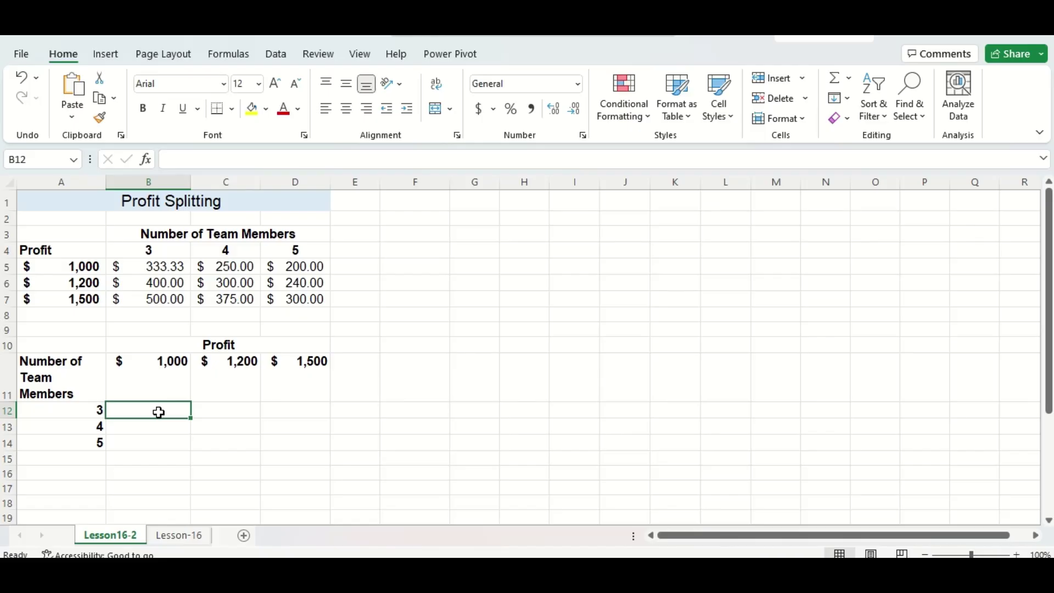
# Step: Enter =B11/A12 in B12, dividing the 1,000 profit by 3 team members
pyautogui.write('=')
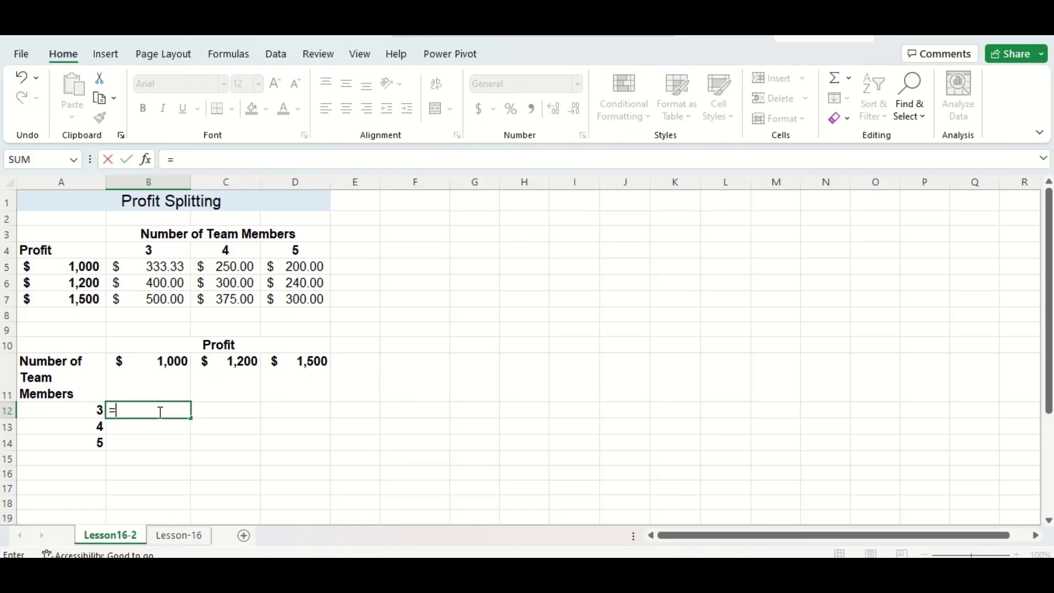
pyautogui.click(163, 371)
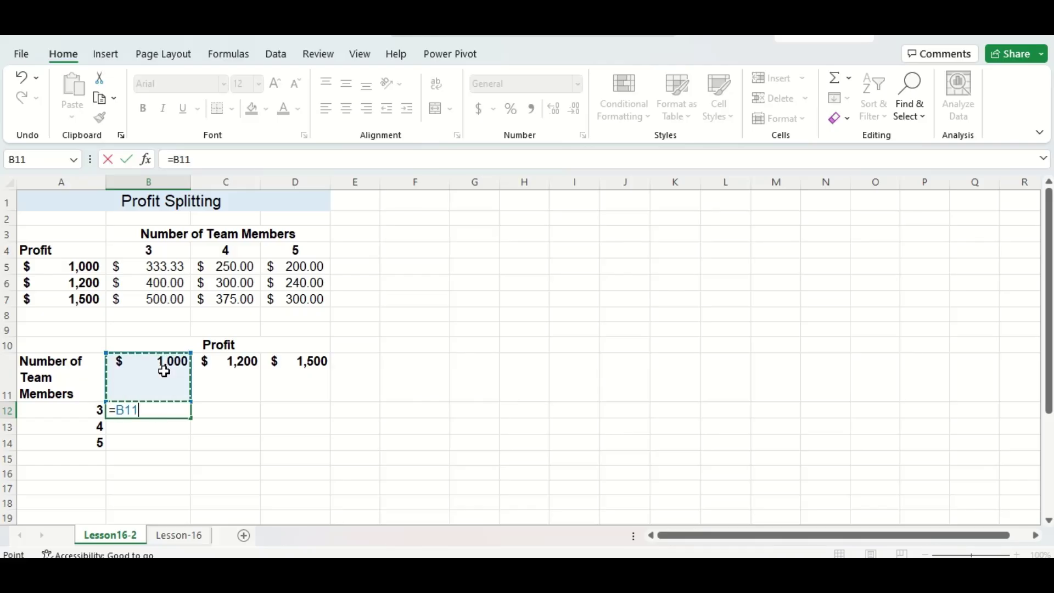
pyautogui.write('/')
pyautogui.click(64, 410)
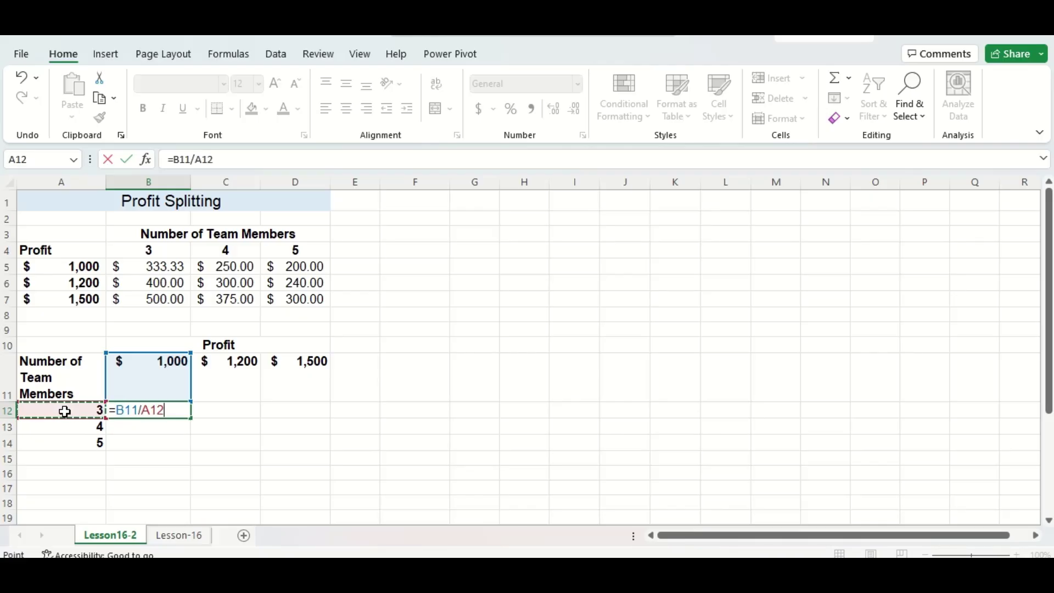
pyautogui.press('Return')
# Step: Edit B12's formula to =B$11/$A12, locking row 11 and column A
pyautogui.click(131, 411)
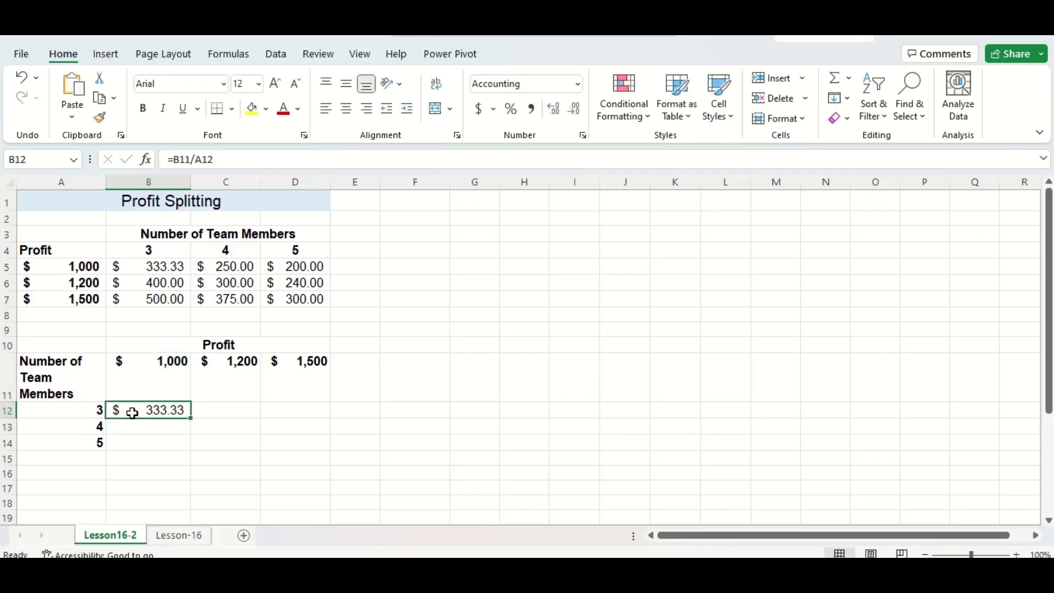
pyautogui.click(173, 160)
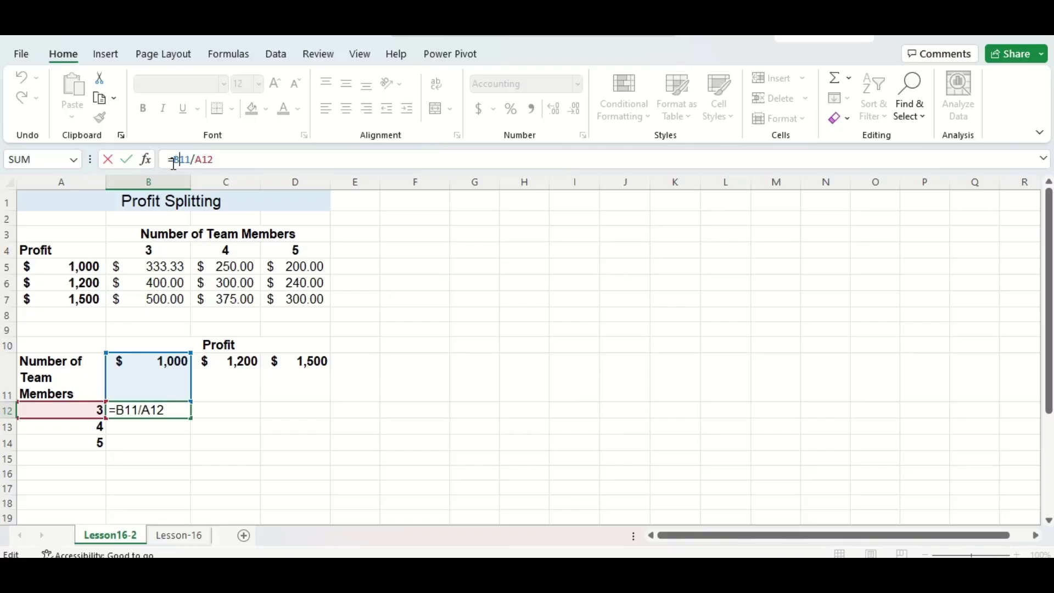
pyautogui.write('$11/')
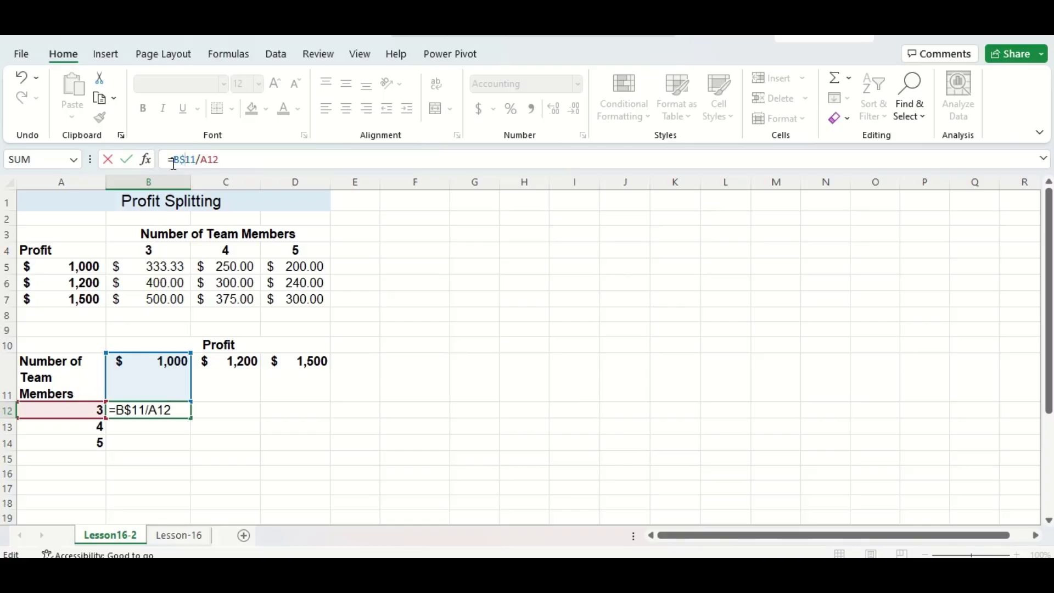
pyautogui.write('$')
pyautogui.press('Return')
pyautogui.click(164, 407)
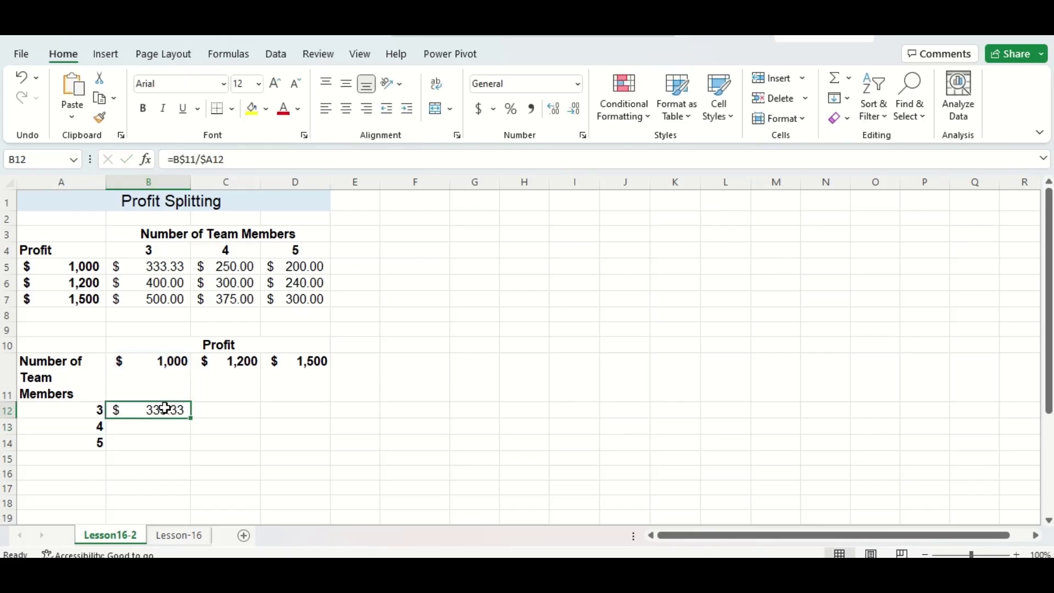
# Step: Copy B12's formula across to D12 and down to row 14, giving $200/$240/$300 in row 14
pyautogui.moveTo(189, 421); pyautogui.dragTo(333, 449)
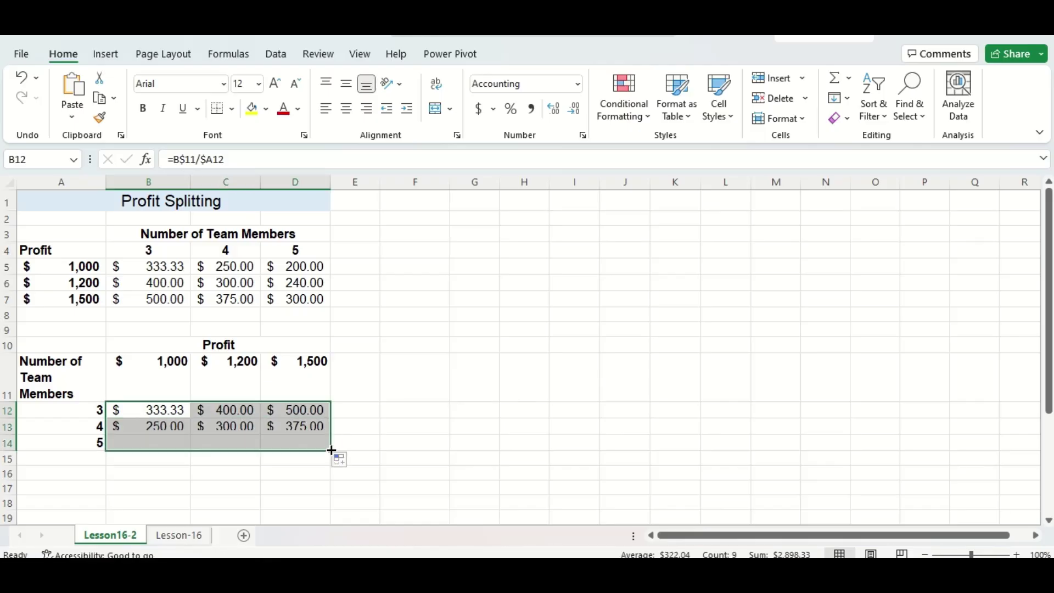
pyautogui.click(371, 478)
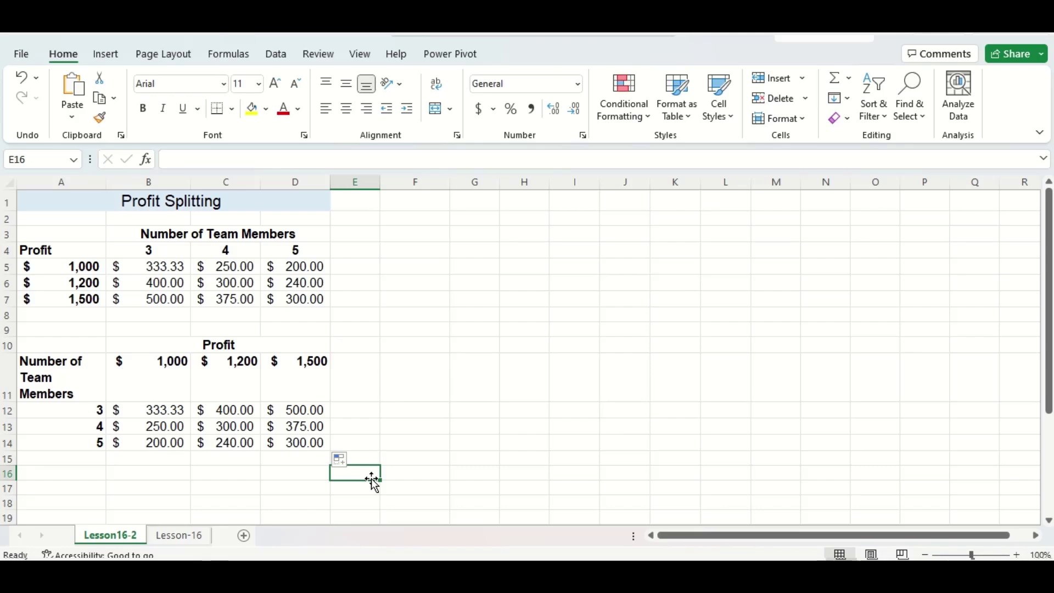
pyautogui.click(343, 282)
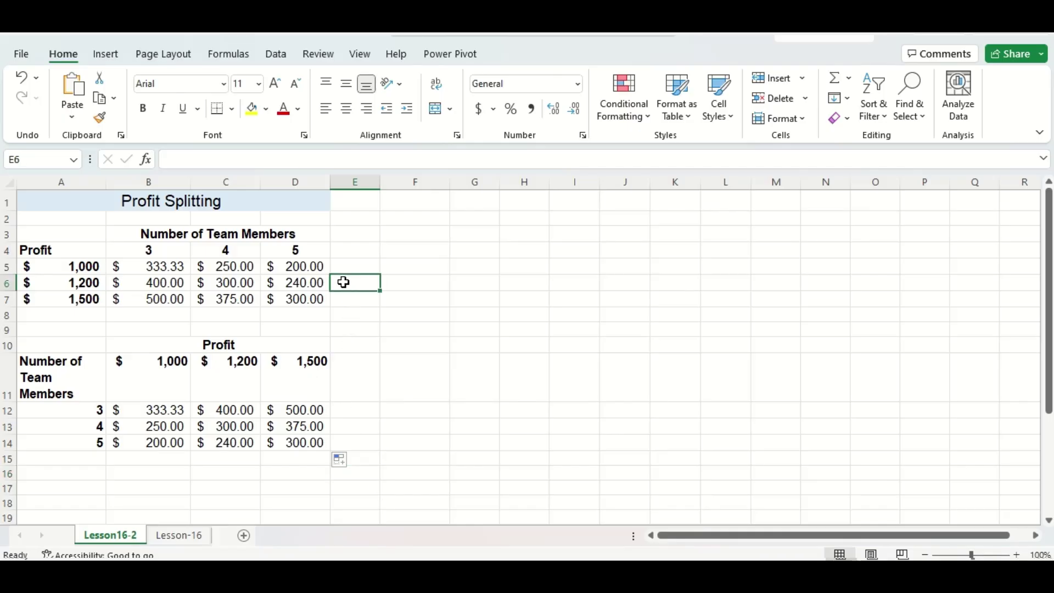